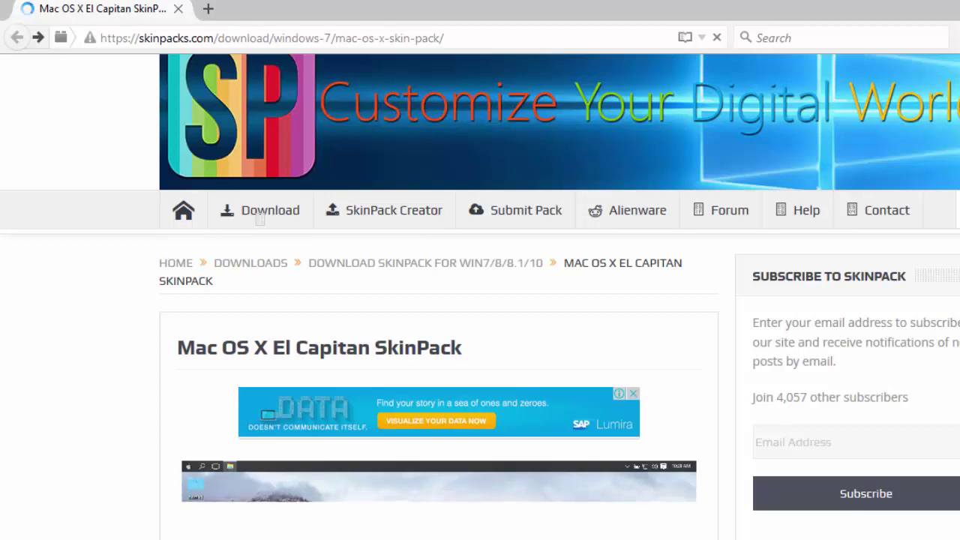
Step: Scroll to the green download button and open the El Capitan SkinPack download listing
scroll(480, 300, "down", 1)
scroll(480, 300, "down", 5)
scroll(480, 300, "down", 5)
scroll(480, 300, "down", 4)
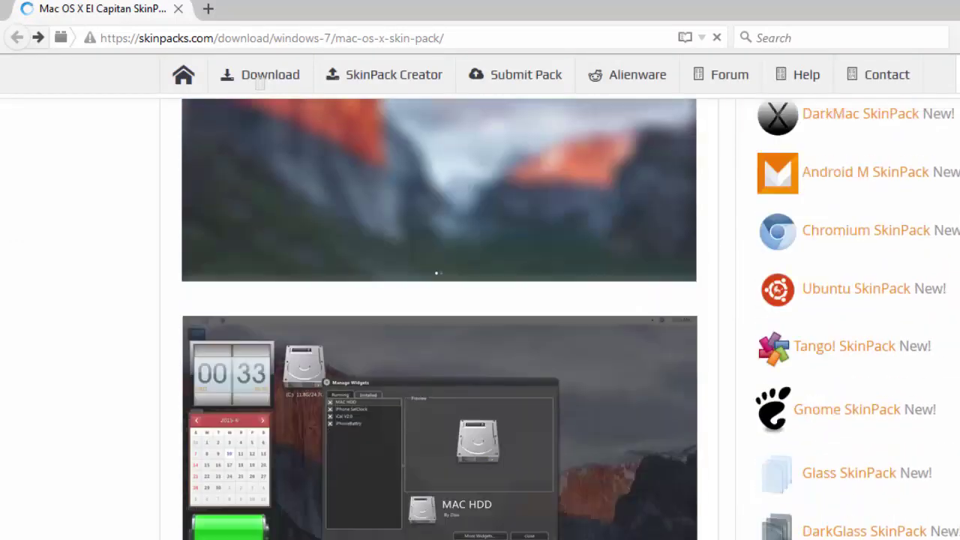
scroll(439, 319, "down", 5)
scroll(439, 319, "down", 4)
scroll(439, 319, "down", 4)
scroll(439, 319, "down", 5)
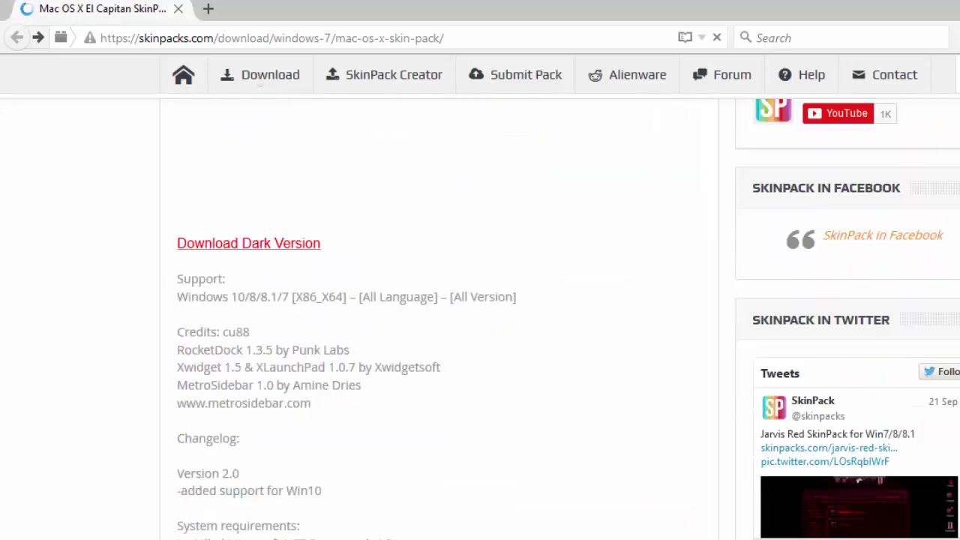
scroll(463, 290, "up", 3)
scroll(463, 290, "up", 5)
scroll(463, 290, "up", 4)
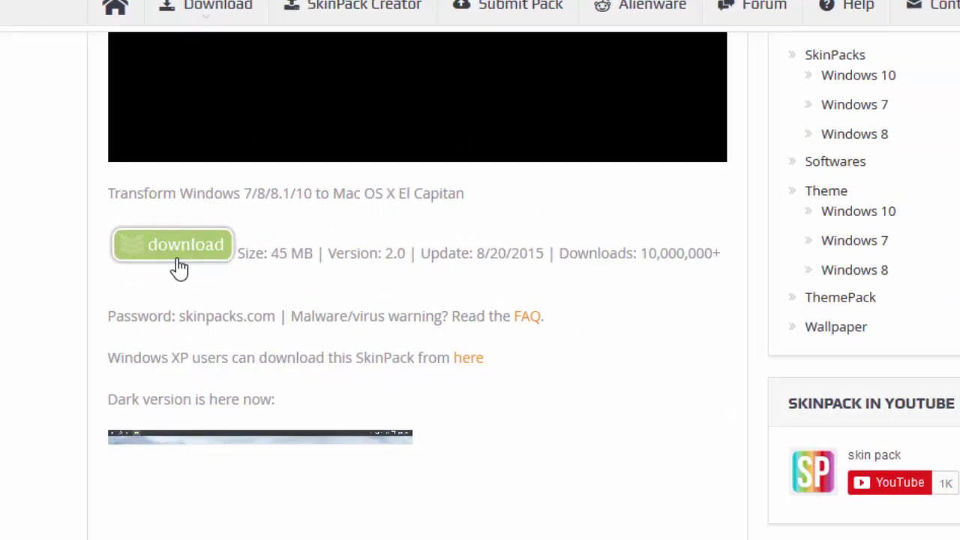
left_click(300, 293)
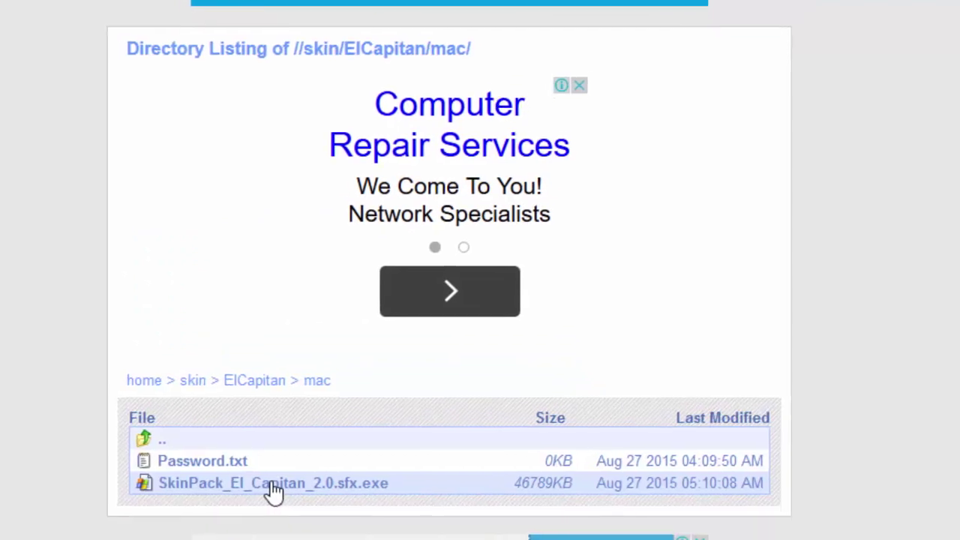
Step: Download SkinPack_El_Capitan_2.0.sfx.exe in IDM, confirming the duplicate link, and minimize its progress window
left_click(269, 525)
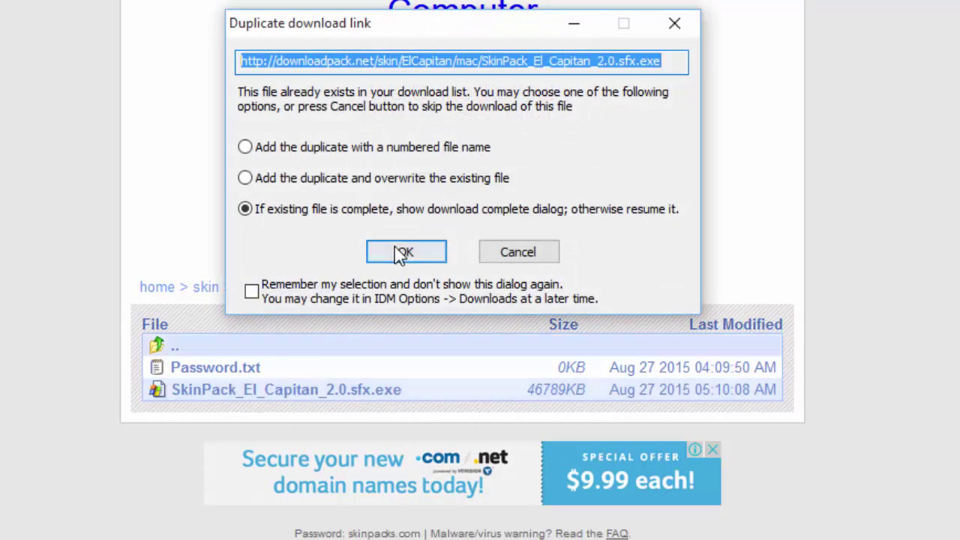
left_click(401, 252)
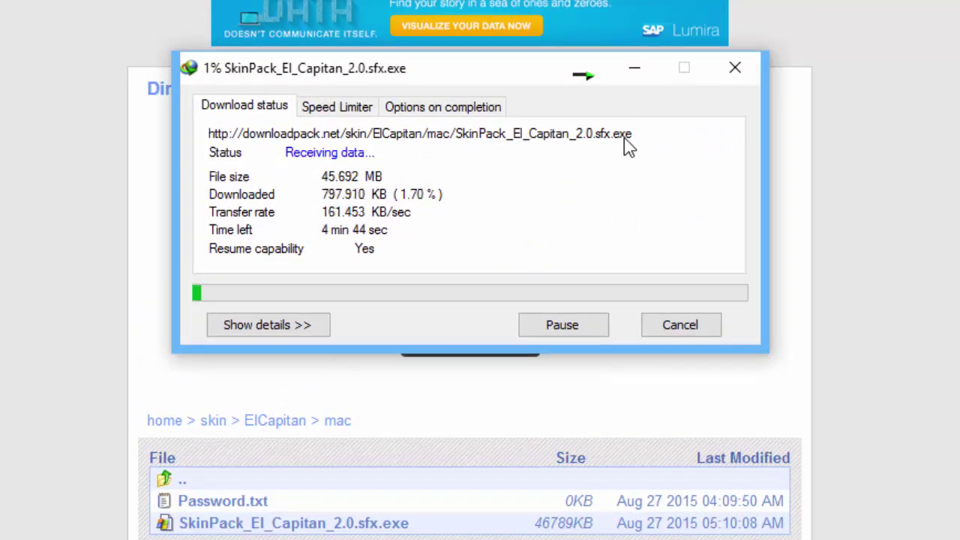
left_click(634, 69)
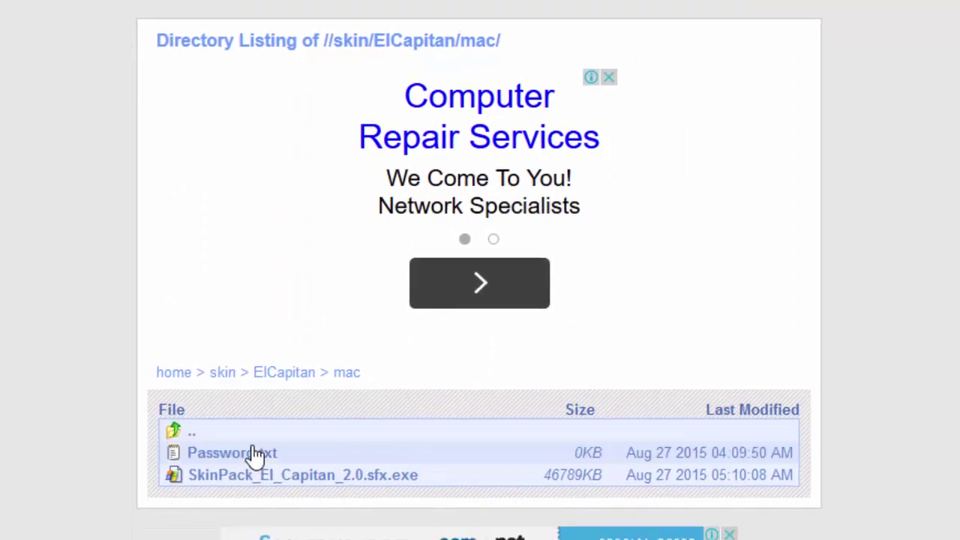
Step: Open Password.txt and highlight the archive password skinpacks.com
left_click(263, 408)
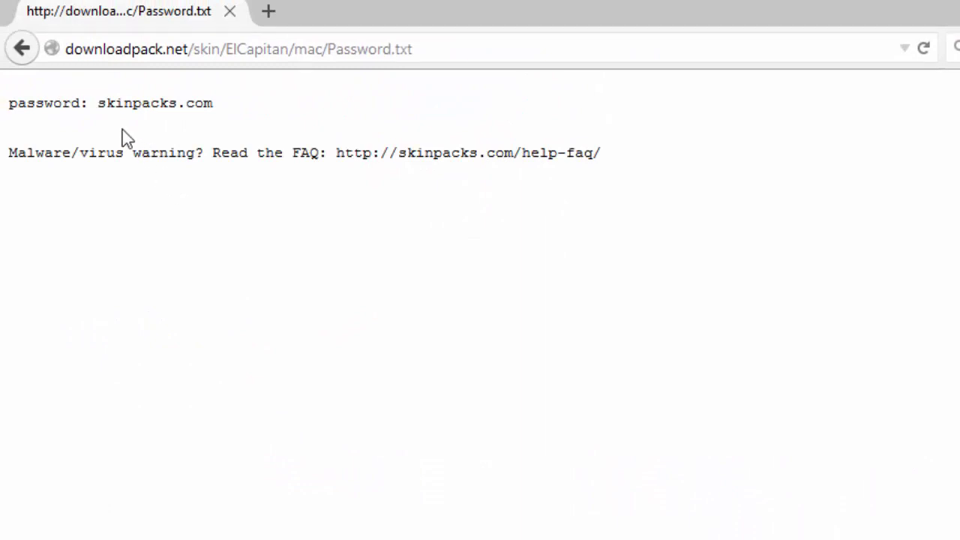
left_click_drag(97, 102, 213, 103)
left_click(213, 103)
mouse_move(213, 103)
left_mouse_down()
mouse_move(124, 103)
mouse_move(191, 105)
left_mouse_up()
left_click(112, 112)
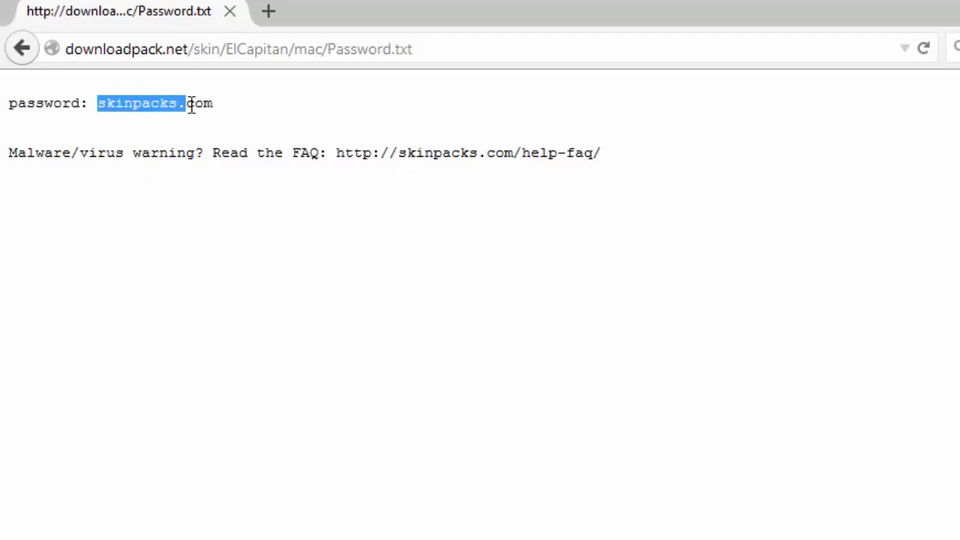
left_click(193, 105)
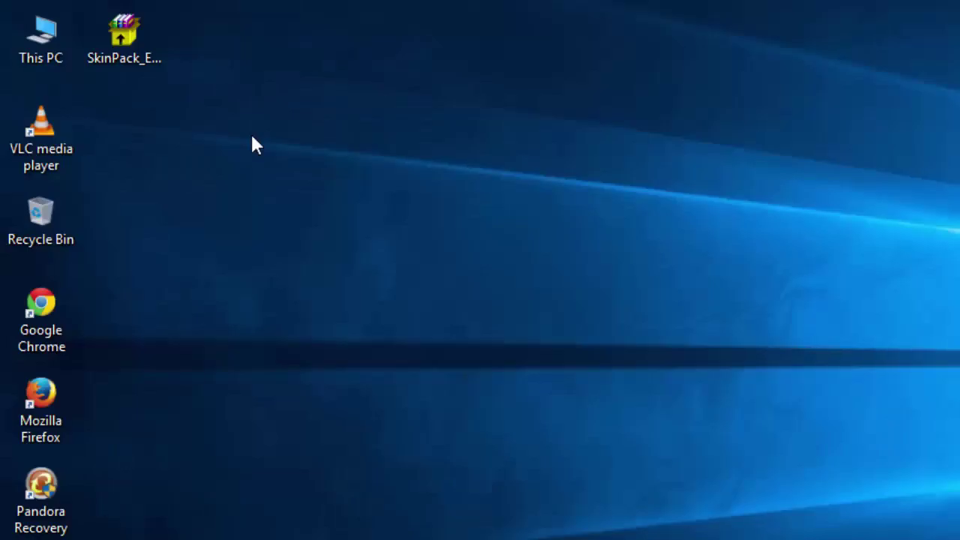
Step: Run SkinPack_El_Capitan_2.0.sfx.exe from the desktop to bring up its password prompt
left_click(133, 61)
mouse_move(123, 45)
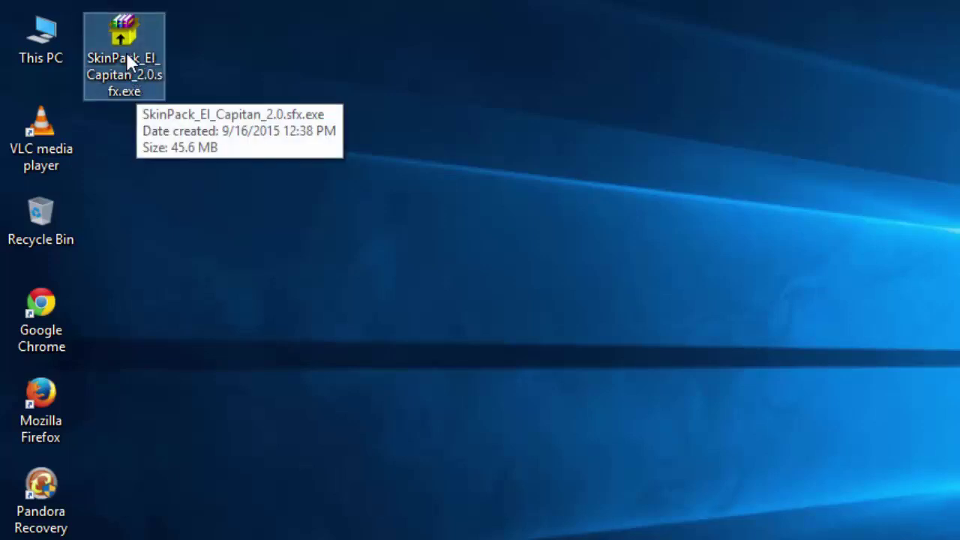
double_click(127, 55)
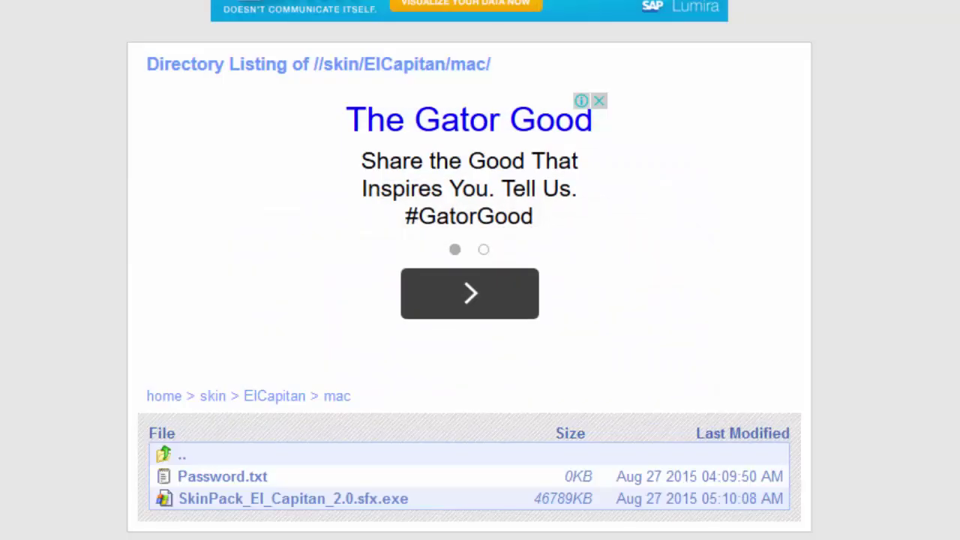
left_click(225, 480)
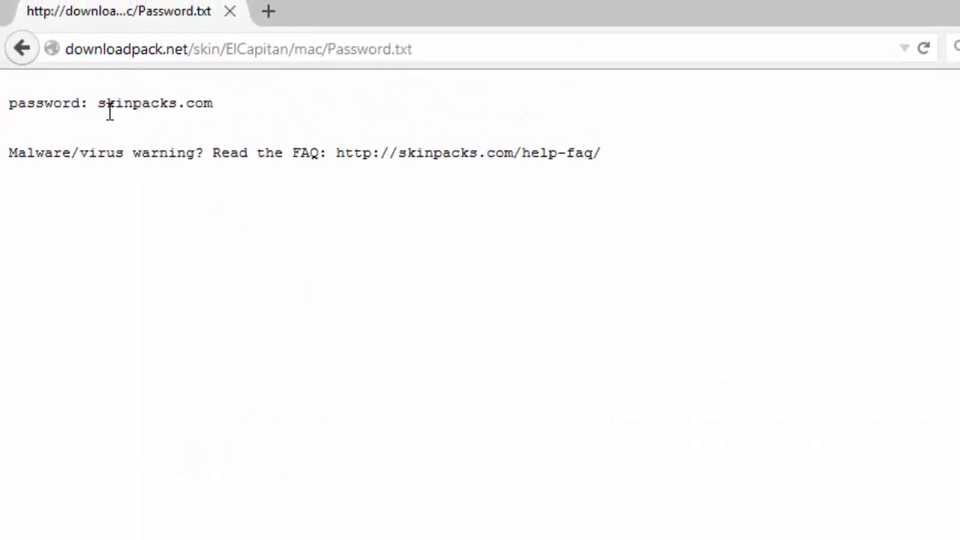
left_click_drag(97, 103, 217, 110)
right_click(181, 103)
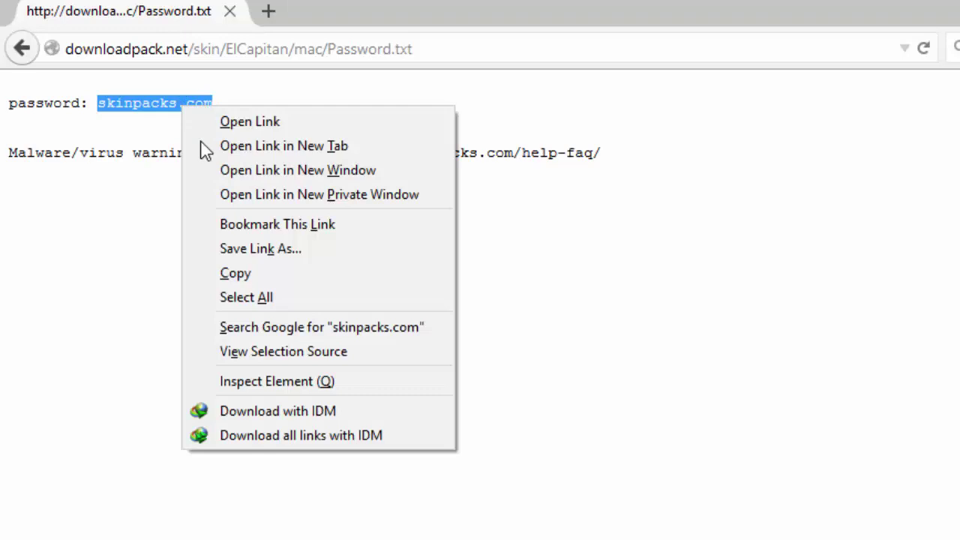
left_click(234, 271)
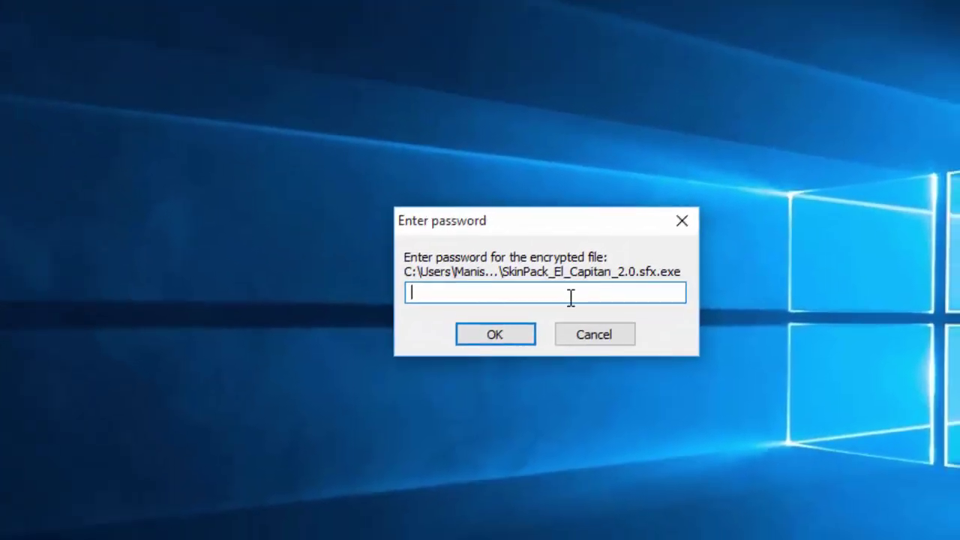
Step: Paste skinpacks.com to unlock the archive and extract SkinPack_El_Capitan_2.0.exe to the Desktop
right_click(570, 297)
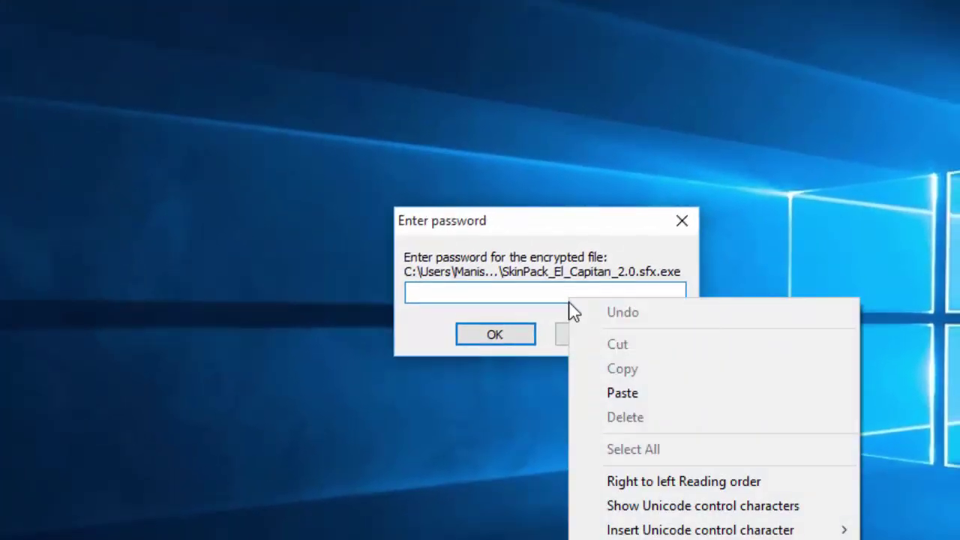
left_click(592, 390)
left_click(528, 342)
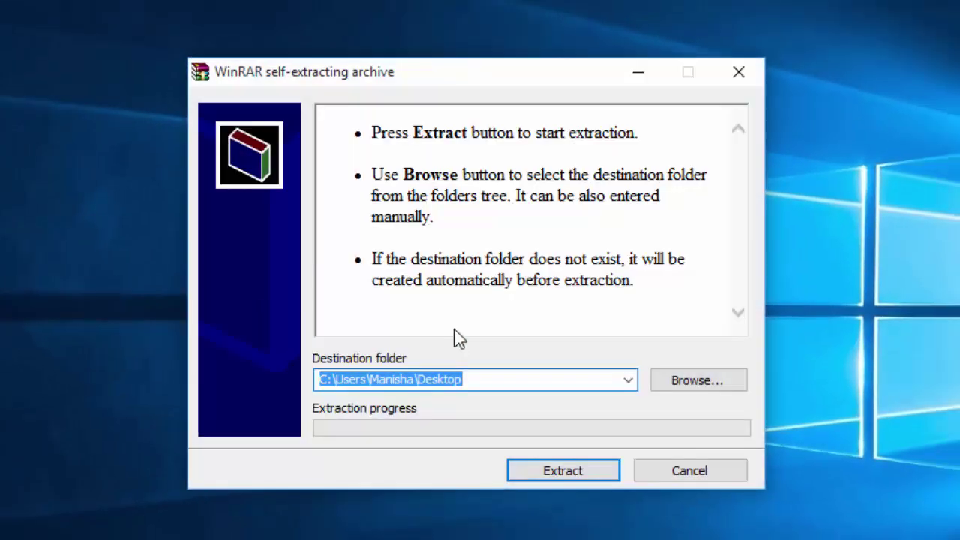
left_click(553, 480)
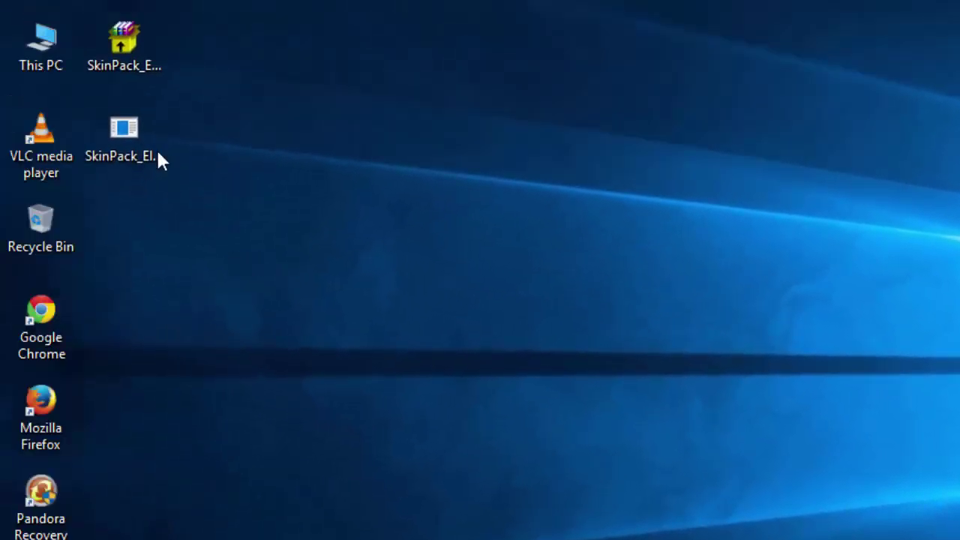
left_click(146, 148)
mouse_move(123, 154)
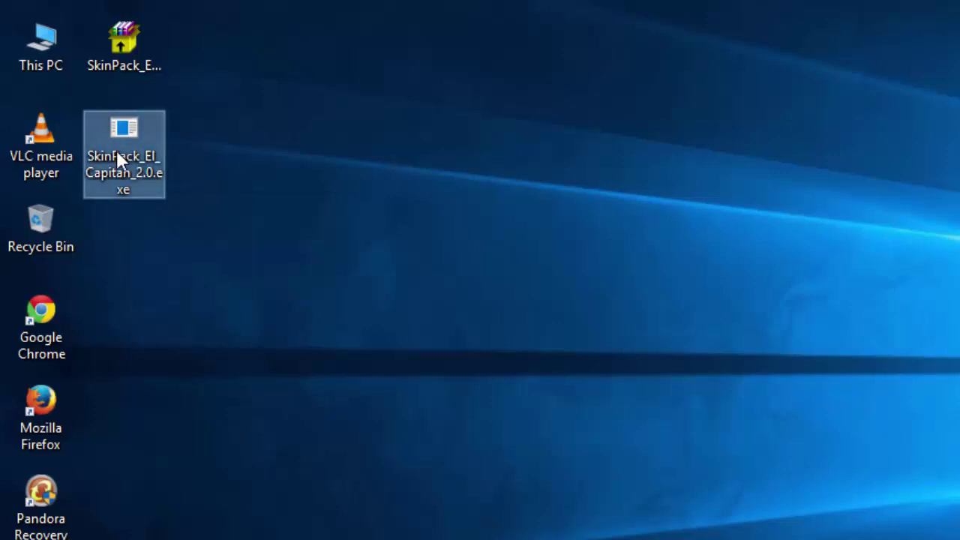
Step: Launch SkinPack_El_Capitan_2.0.exe from the desktop
double_click(117, 150)
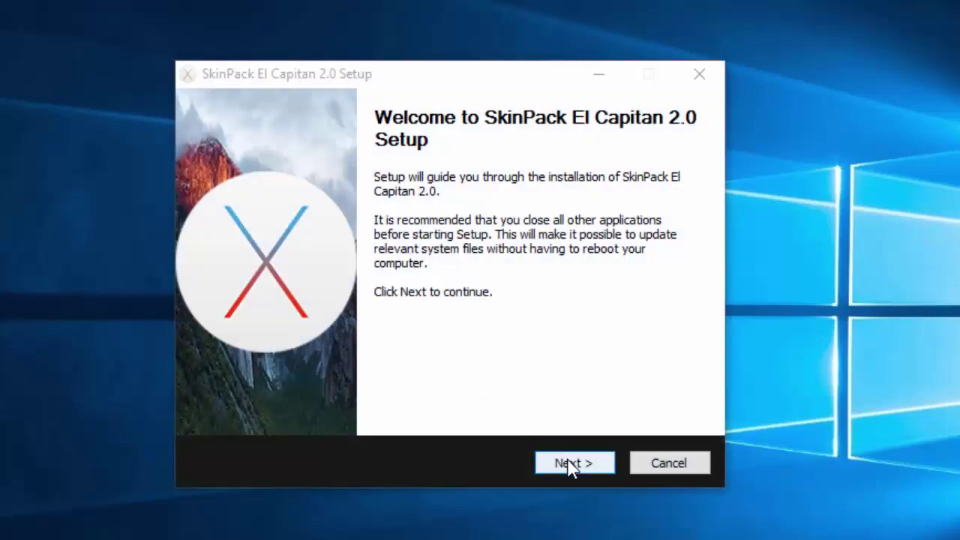
Step: Accept the SkinPack El Capitan license agreement and continue
left_click(570, 465)
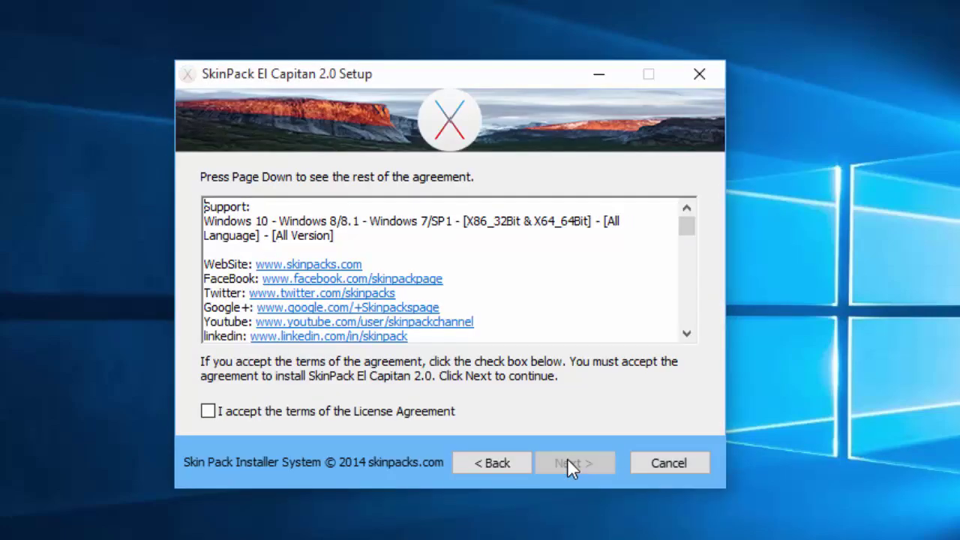
left_click(209, 412)
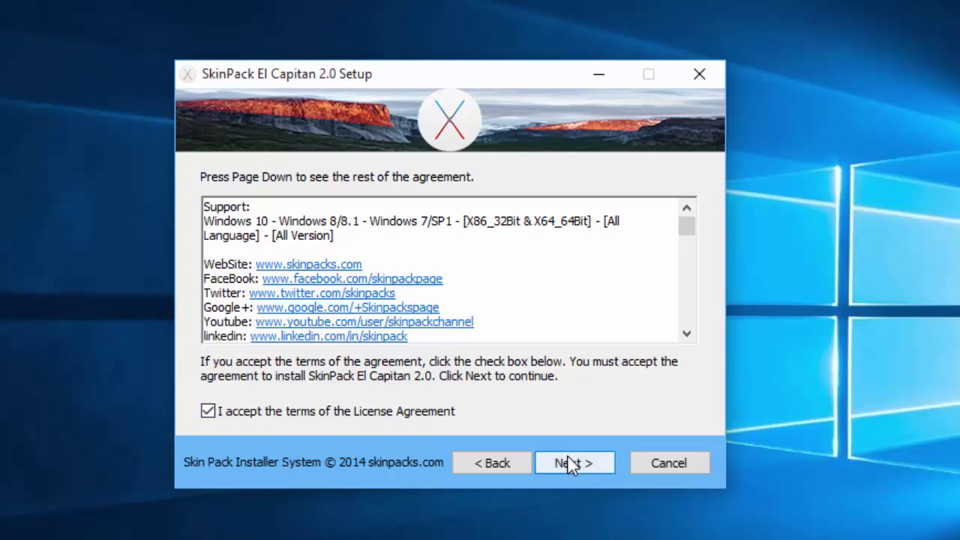
left_click(567, 455)
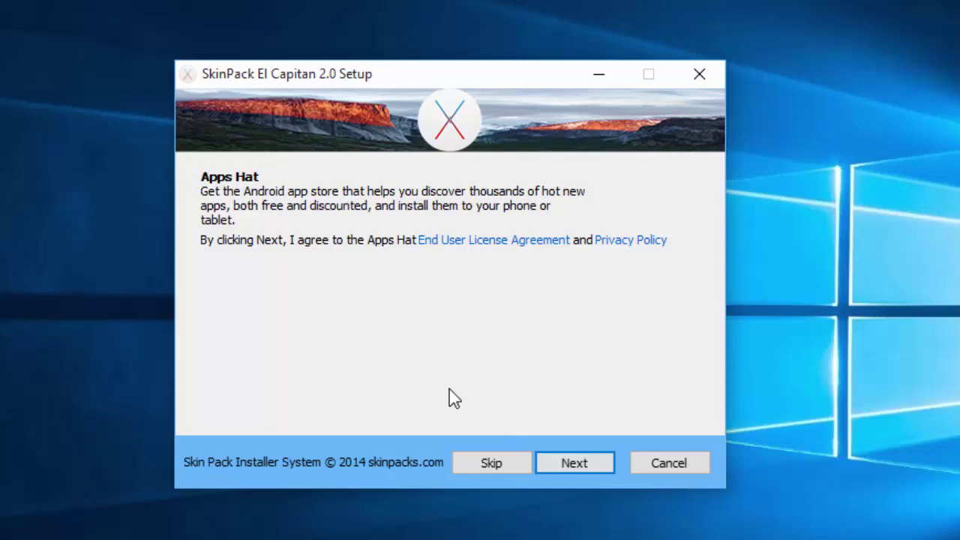
Step: Skip the Apps Hat, FilesFrog, YouTube Accelerator, Istartsurf, Sweet-page and CrossBrowse offers
left_click(478, 463)
left_click(478, 463)
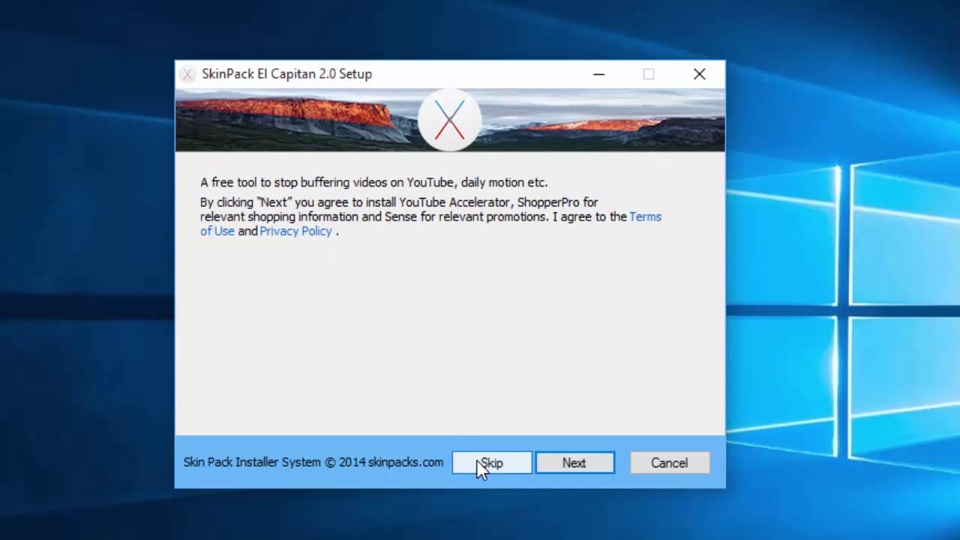
left_click(478, 462)
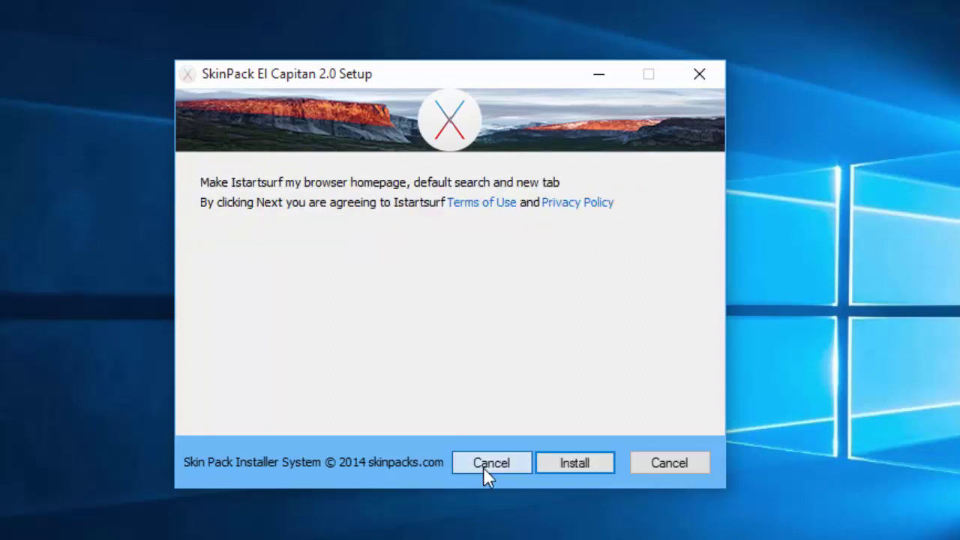
left_click(483, 466)
left_click(609, 379)
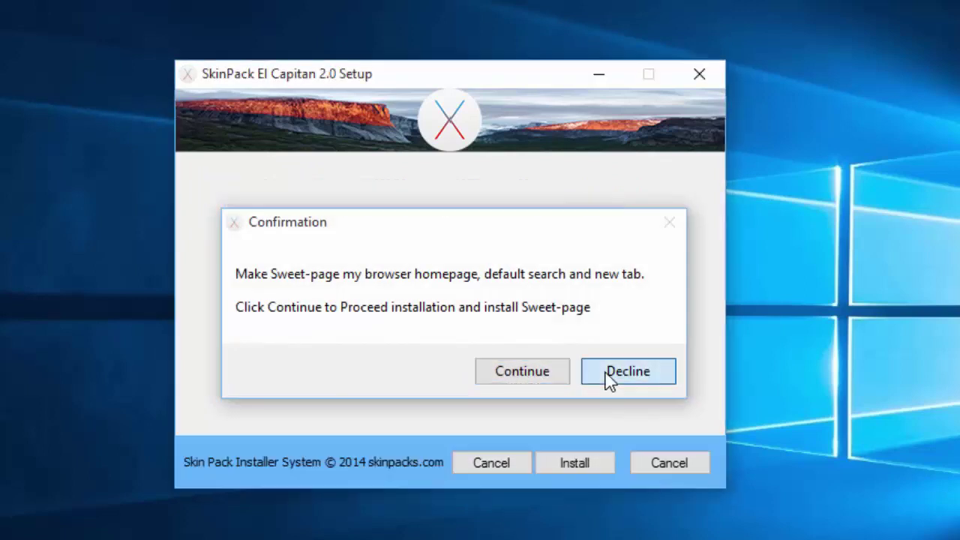
left_click(513, 453)
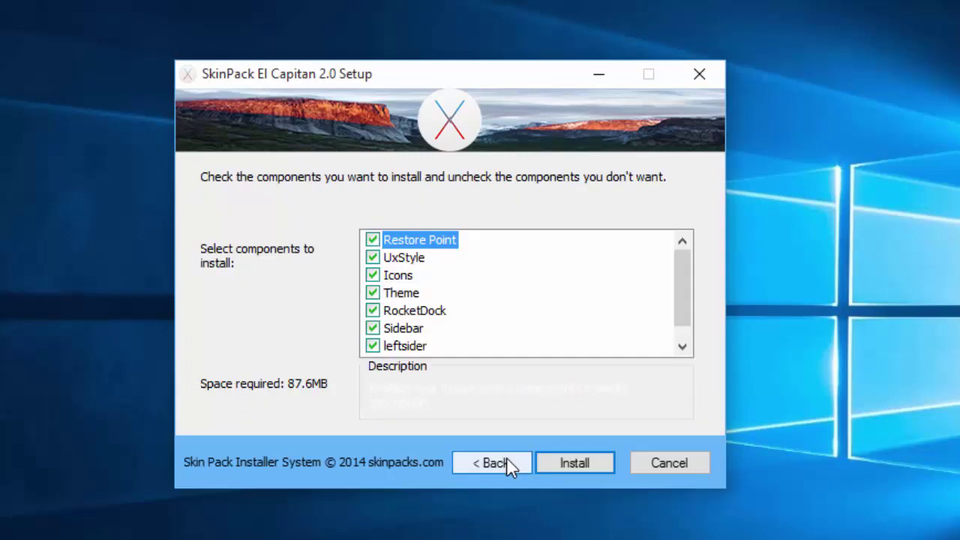
Step: Install all checked components and wait until the progress log shows Completed
left_click_drag(675, 275, 682, 278)
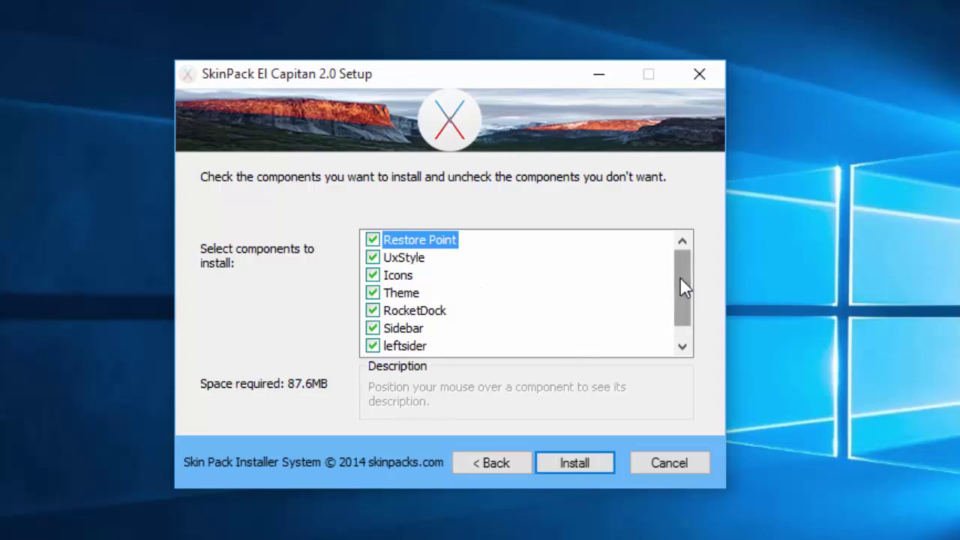
left_click(576, 465)
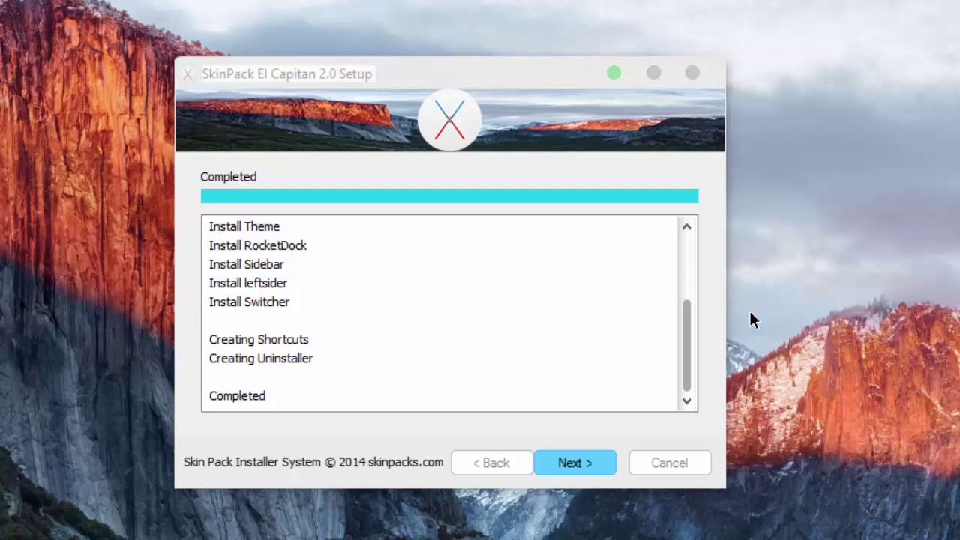
Step: Advance to the completion page and finish the setup wizard
left_click(582, 462)
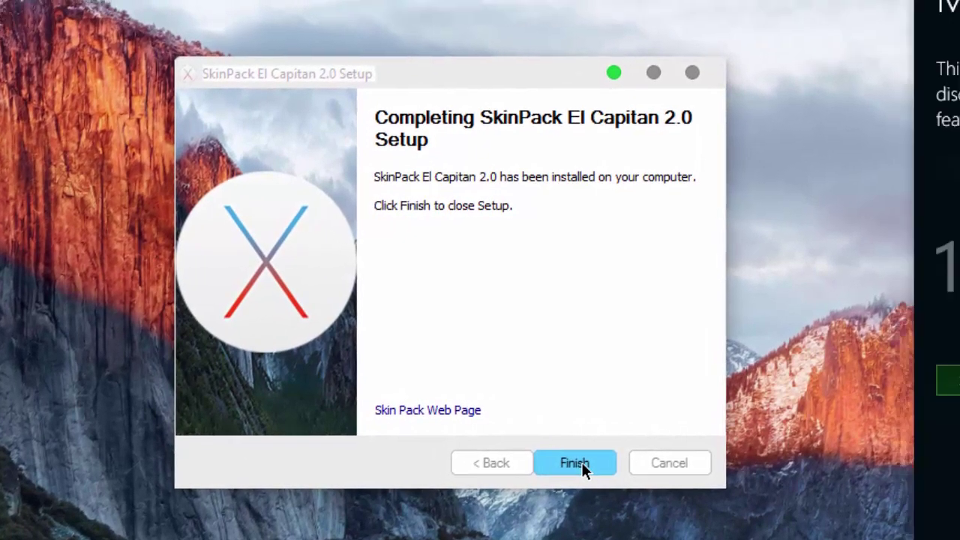
left_click(581, 462)
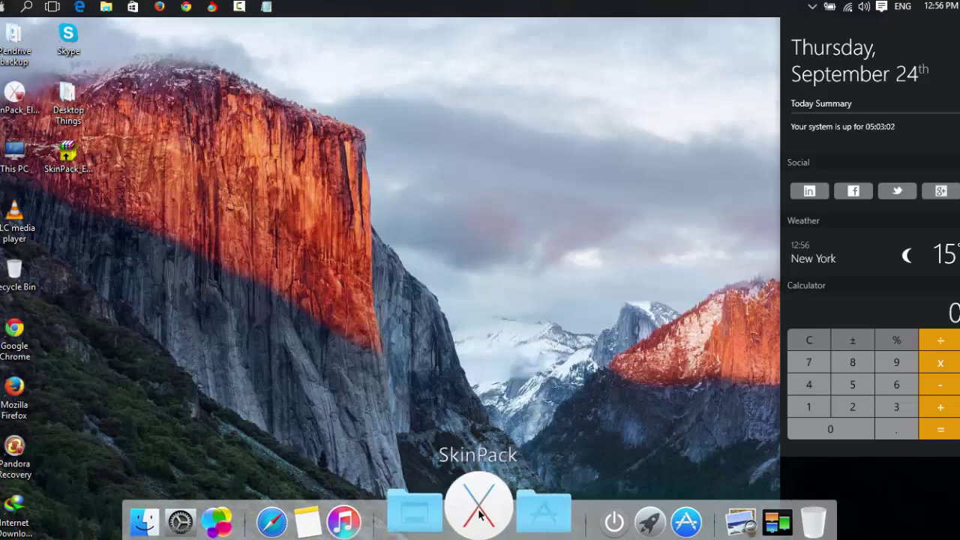
Step: Open and close the Drives stack from the dock, then launch Finder
left_click(512, 519)
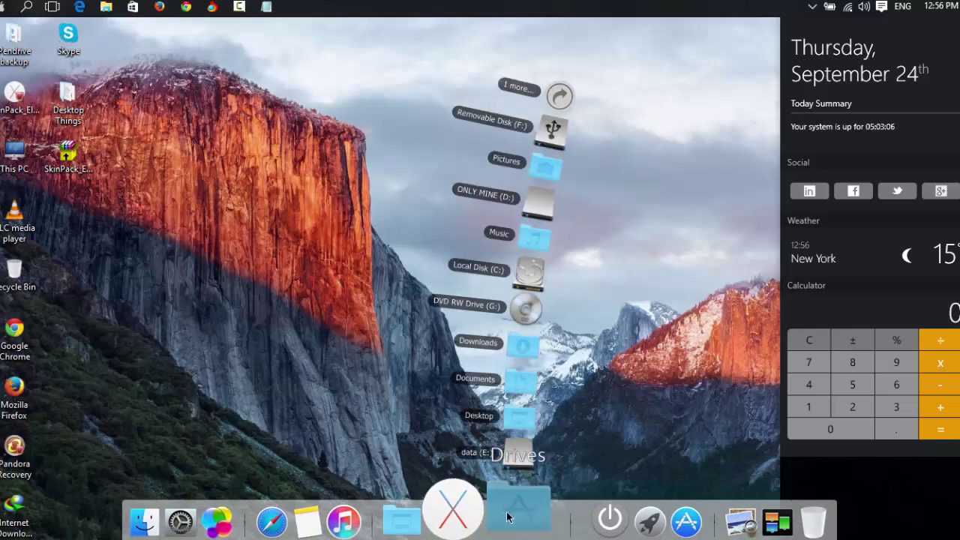
left_click(505, 518)
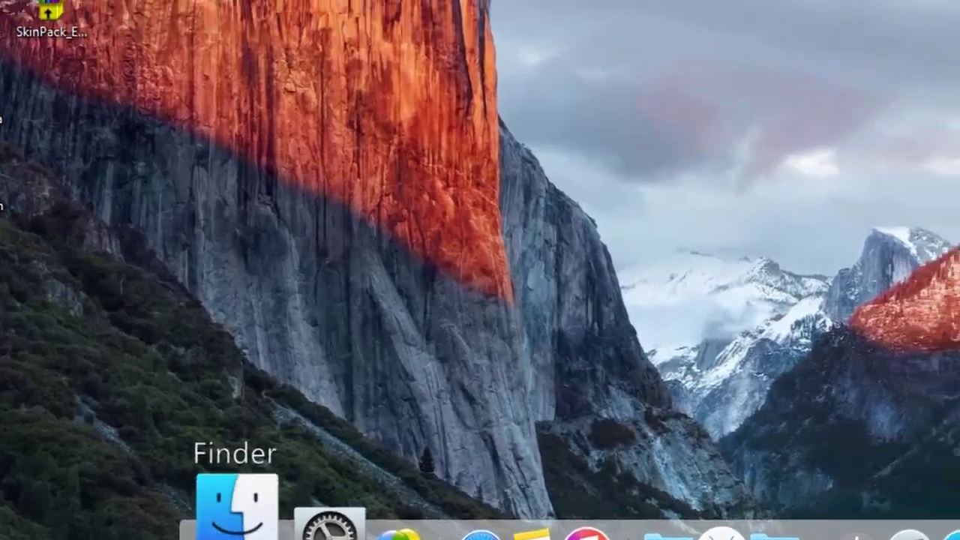
left_click(213, 518)
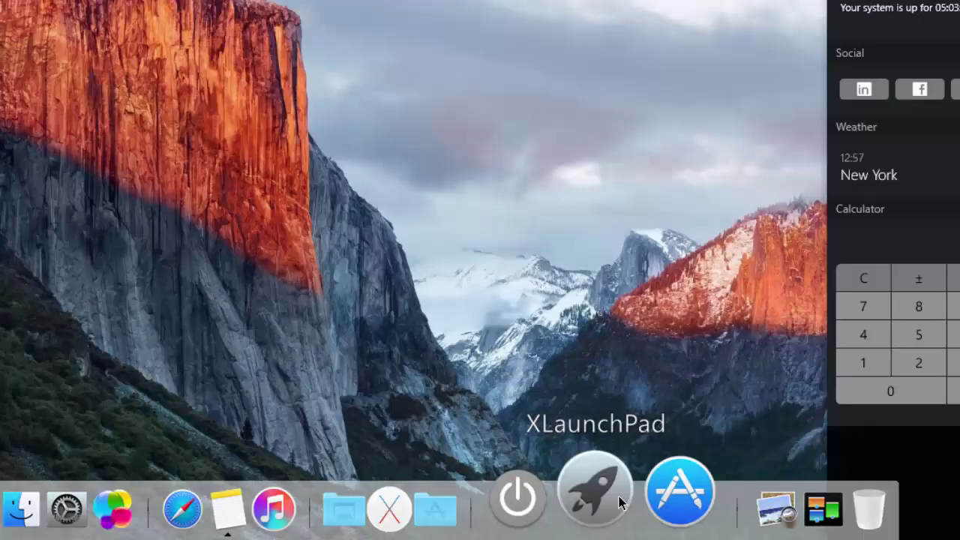
Step: Browse XLaunchPad's two pages and the NewFolder group, then close Launchpad
left_click(619, 498)
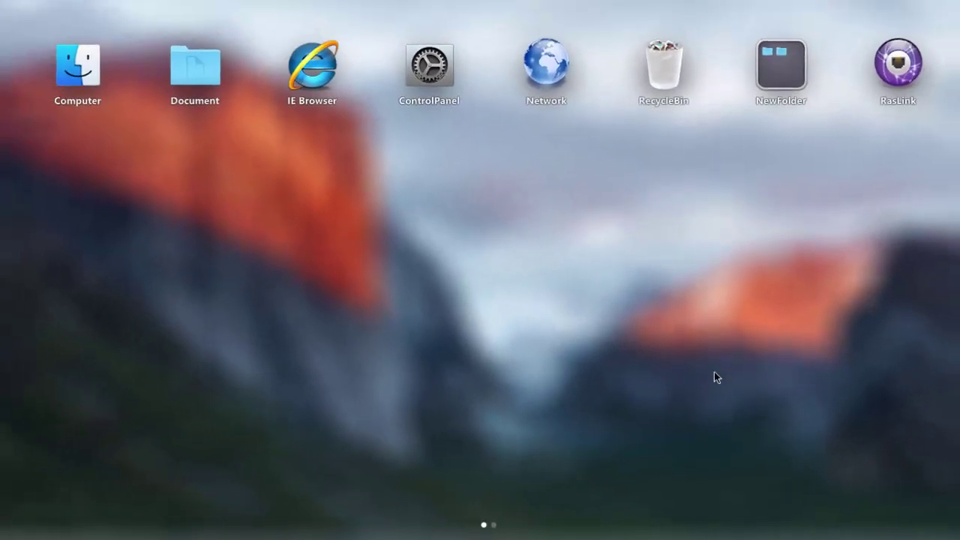
left_click_drag(715, 377, 398, 377)
left_click_drag(635, 369, 667, 369)
left_click(777, 79)
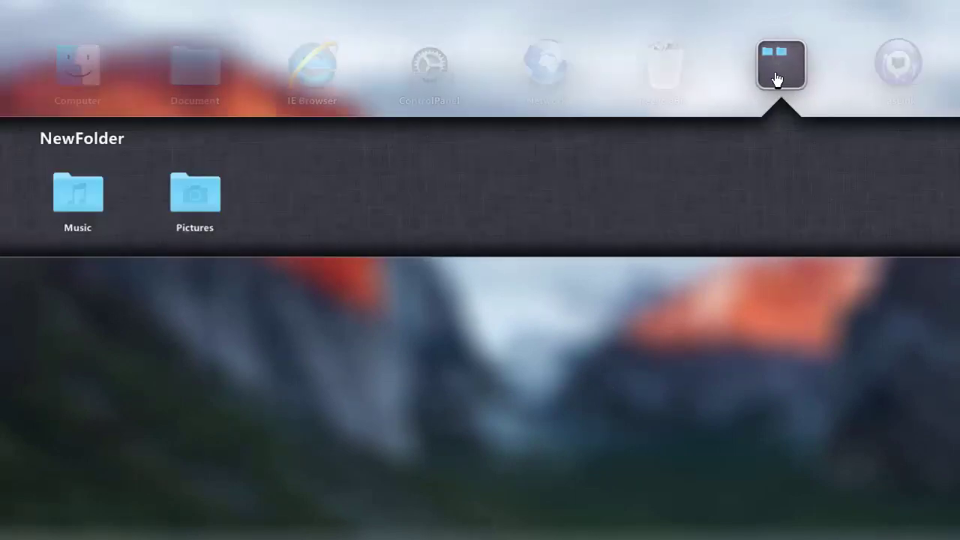
left_click(625, 335)
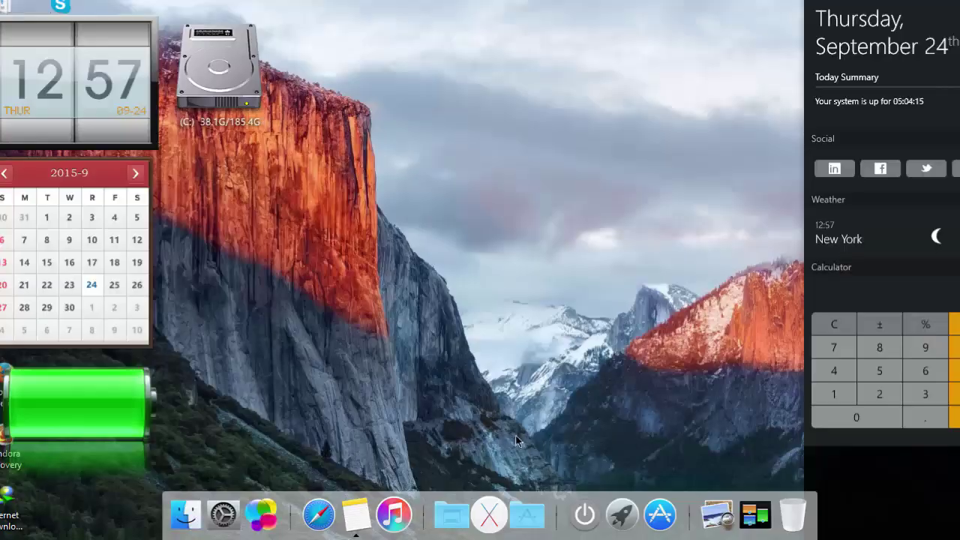
Step: Pick Firefox from Exposé, minimize it, restore it from the dock, and minimize it again
left_click(754, 516)
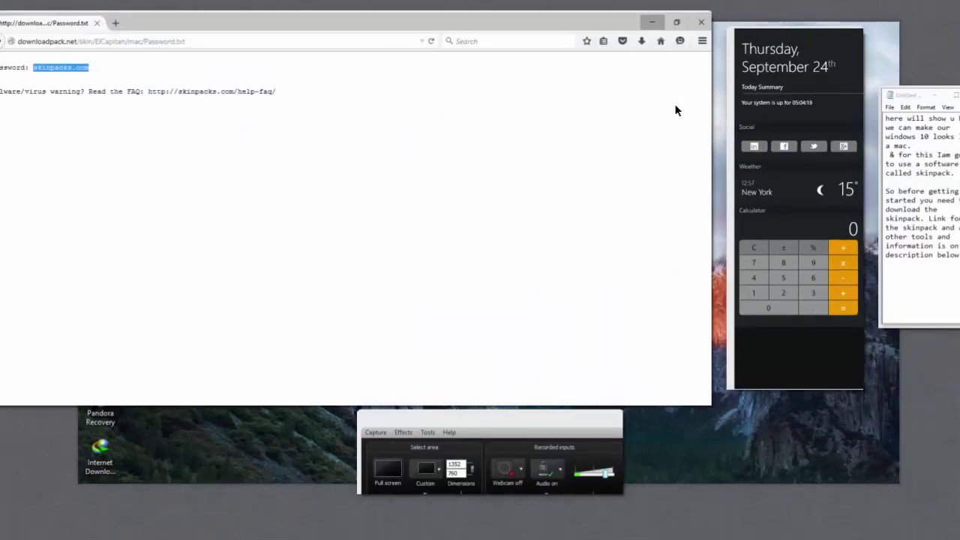
left_click(662, 123)
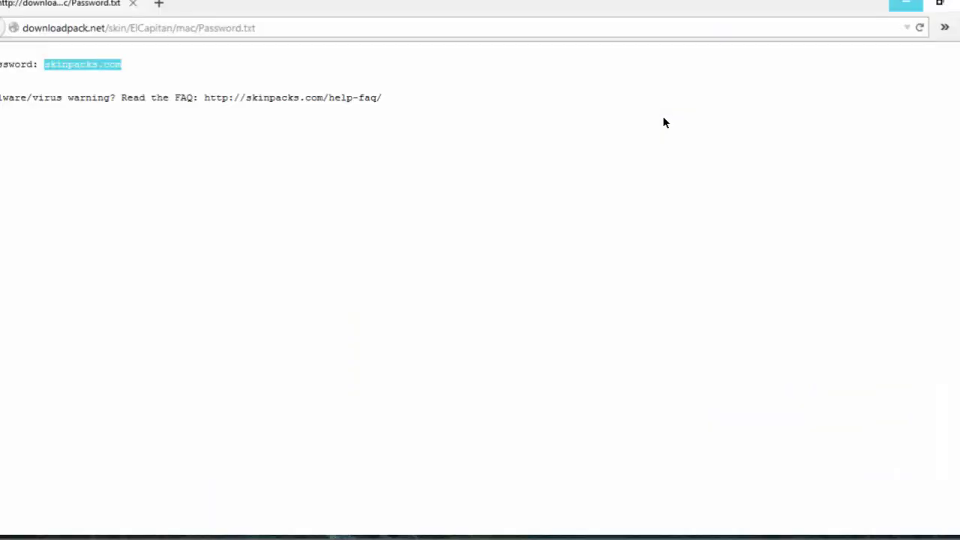
left_click(917, 7)
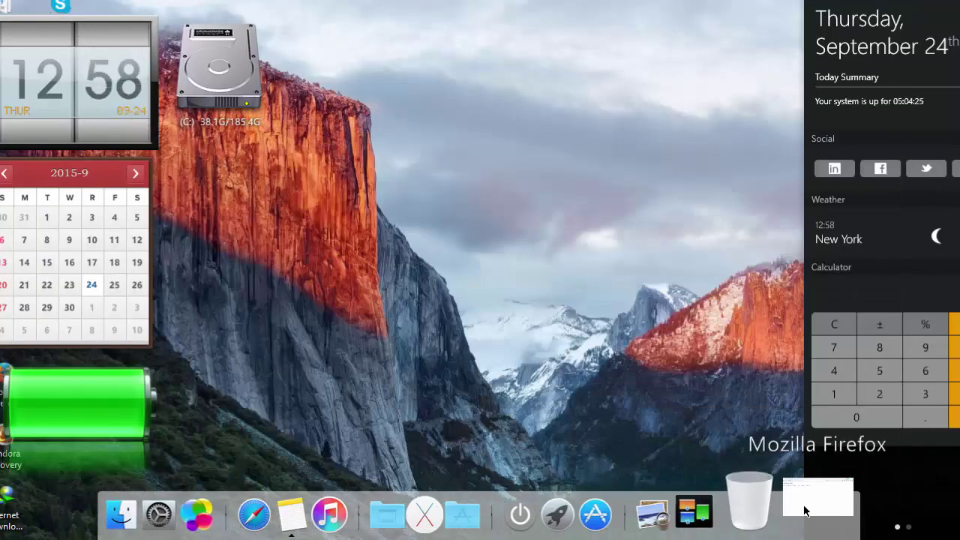
left_click(808, 513)
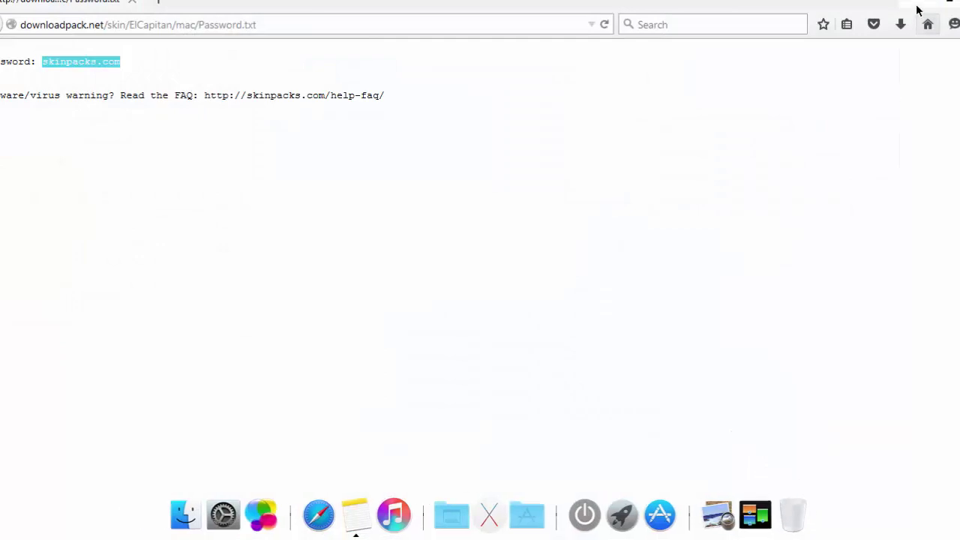
left_click(917, 7)
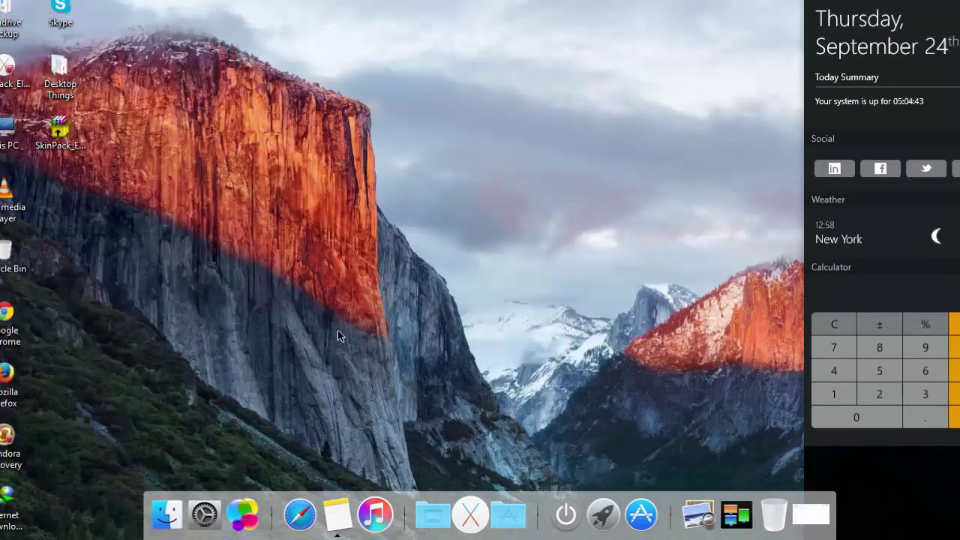